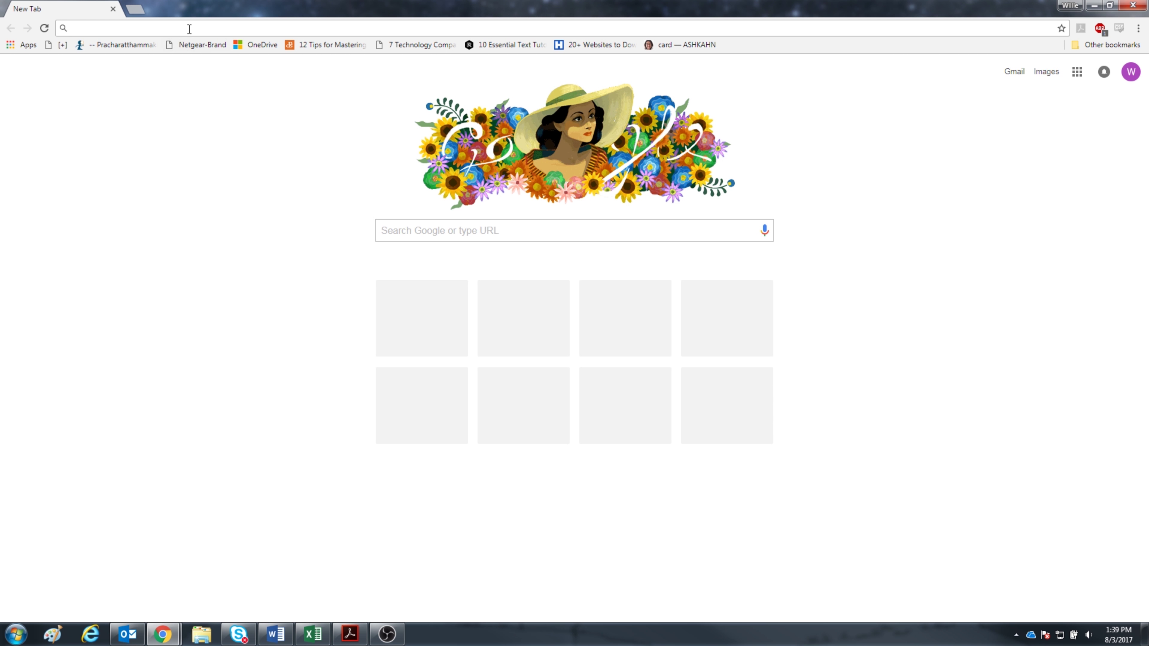
Go to readycloud.netgear.com by accepting the autocomplete suggestion for 'readyclou'.
text(readycloud.netgear.com)
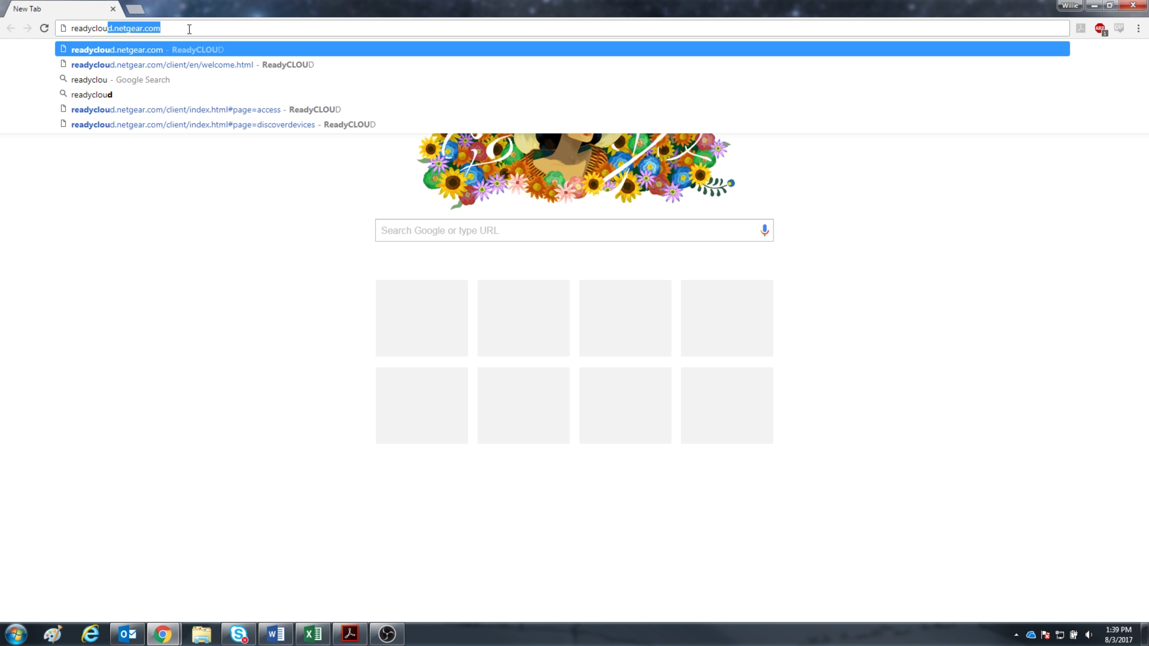
key(Return)
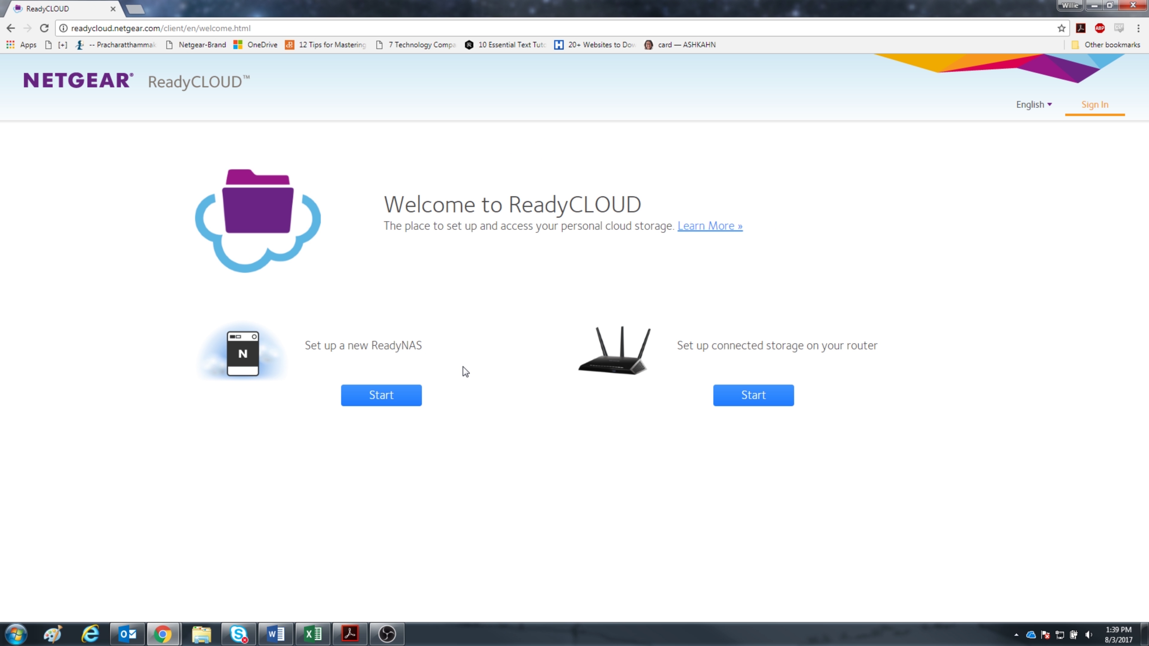
Start new ReadyNAS setup and page through the feature tour, from backup to file protection, then close it.
click(404, 398)
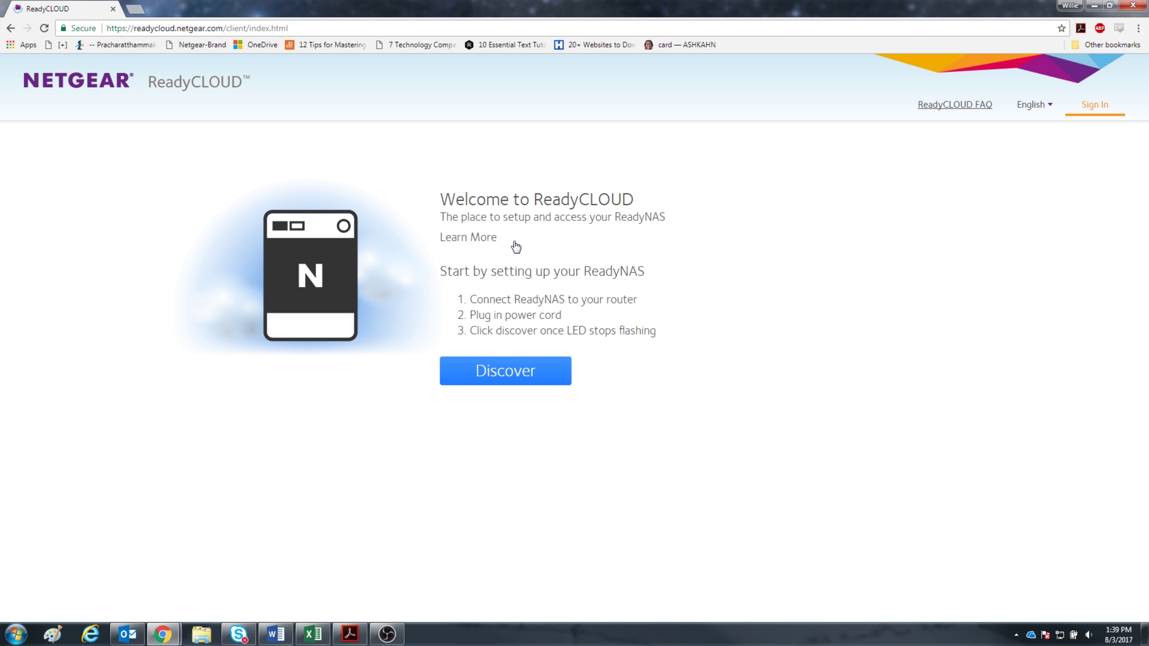
click(514, 243)
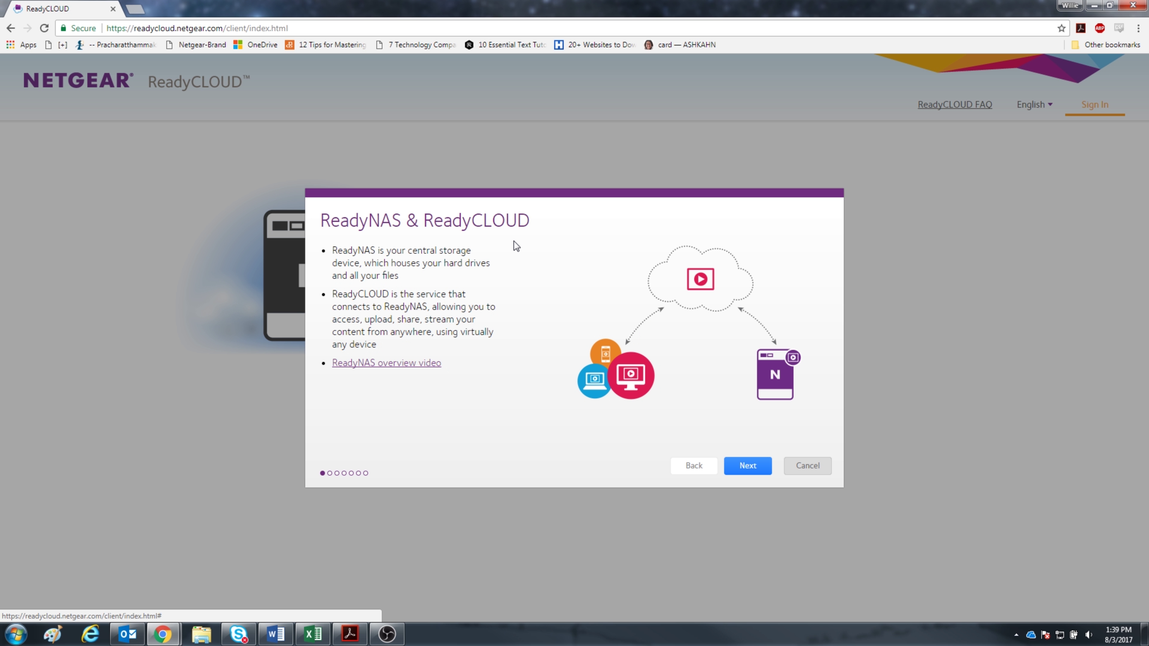
click(748, 466)
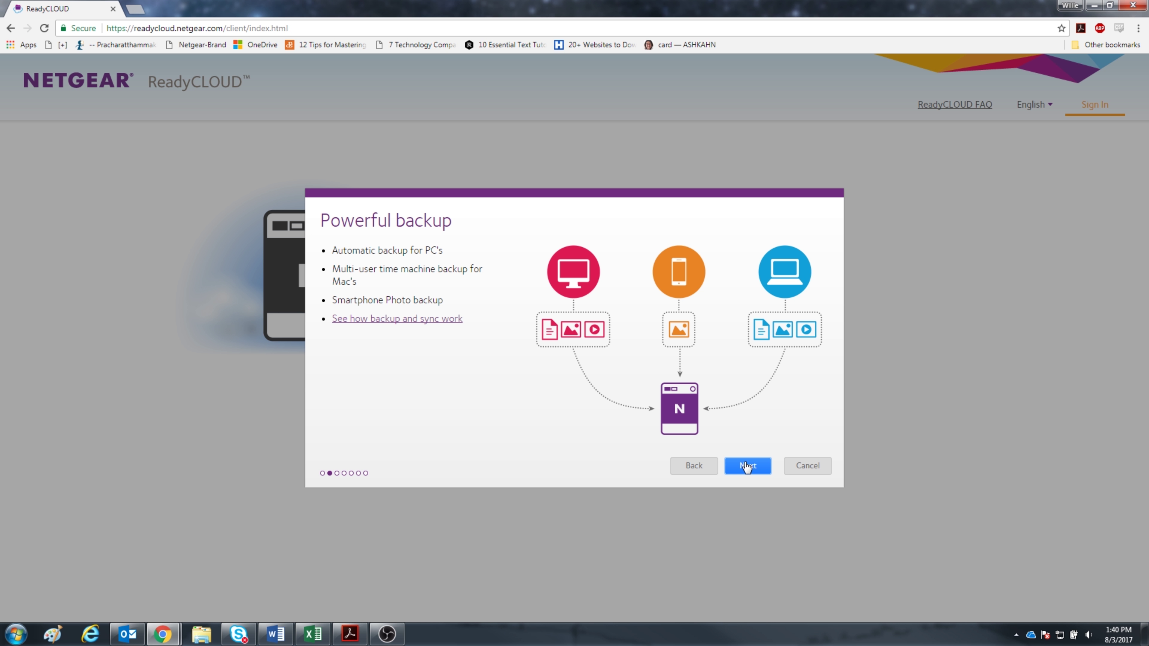
click(747, 466)
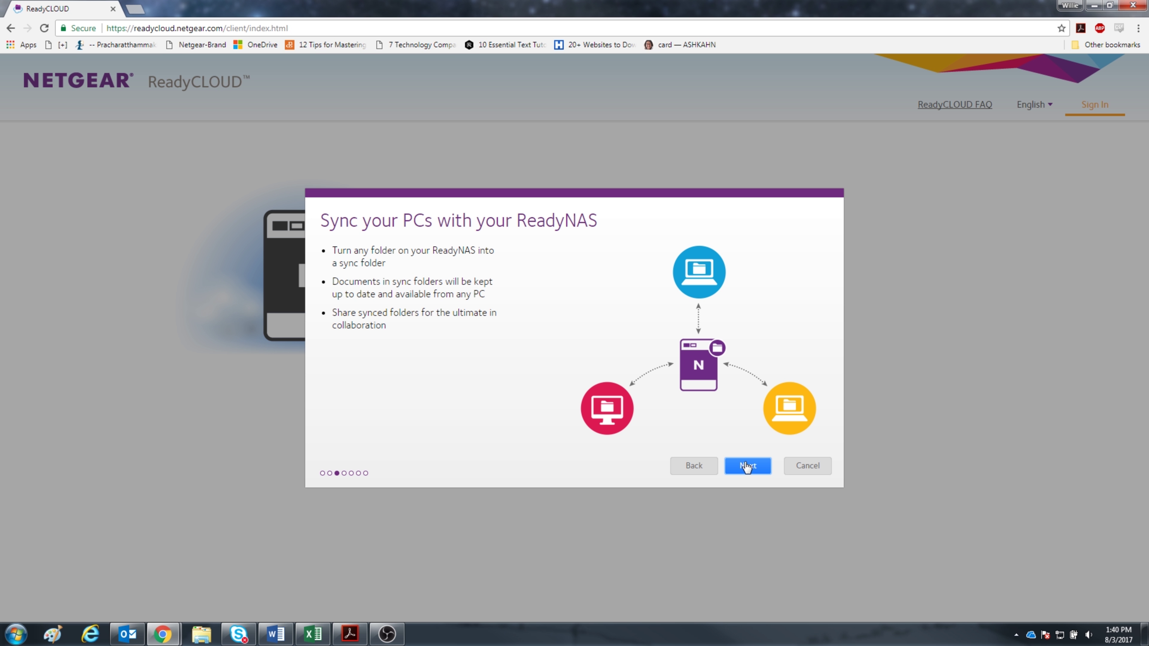
click(747, 468)
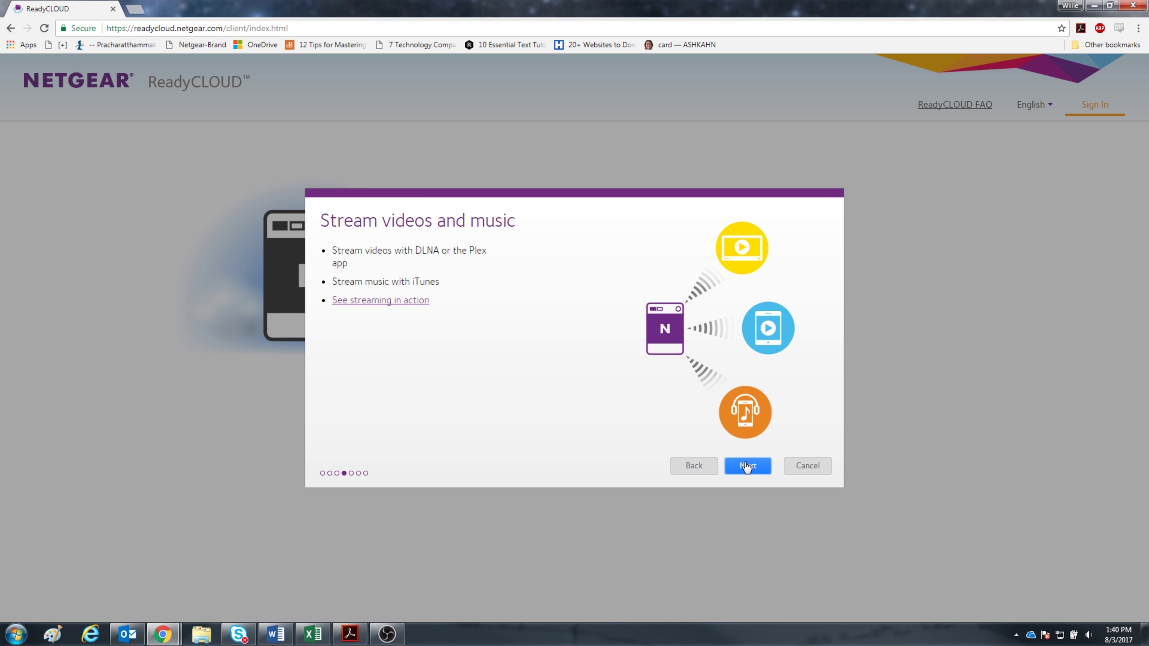
click(747, 468)
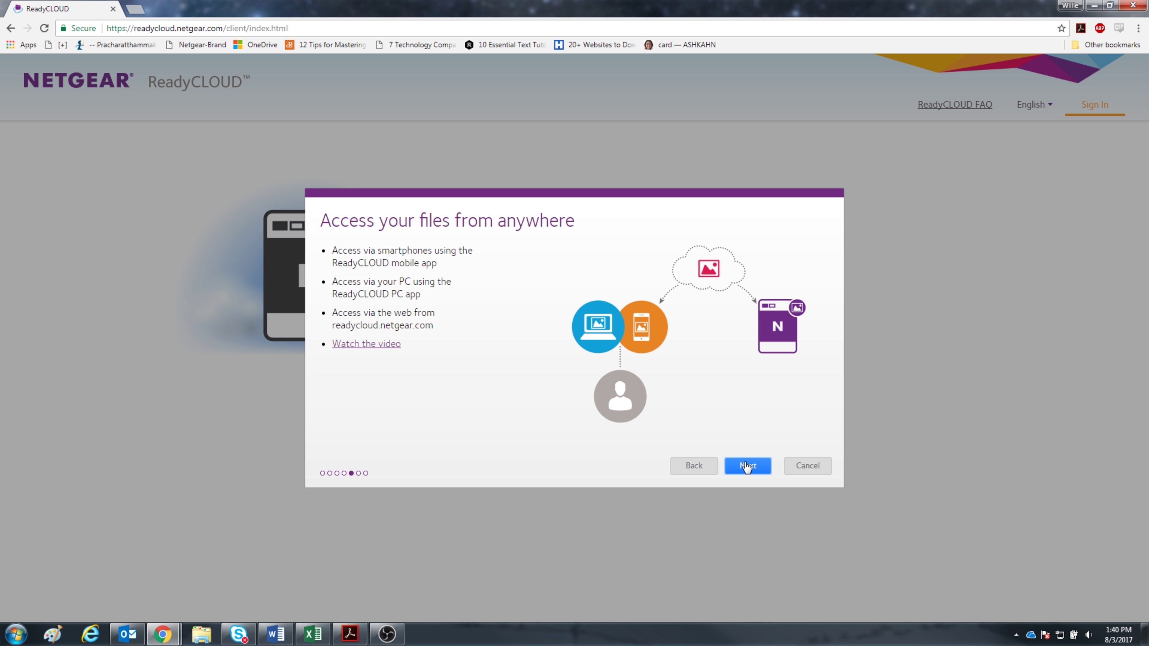
click(746, 467)
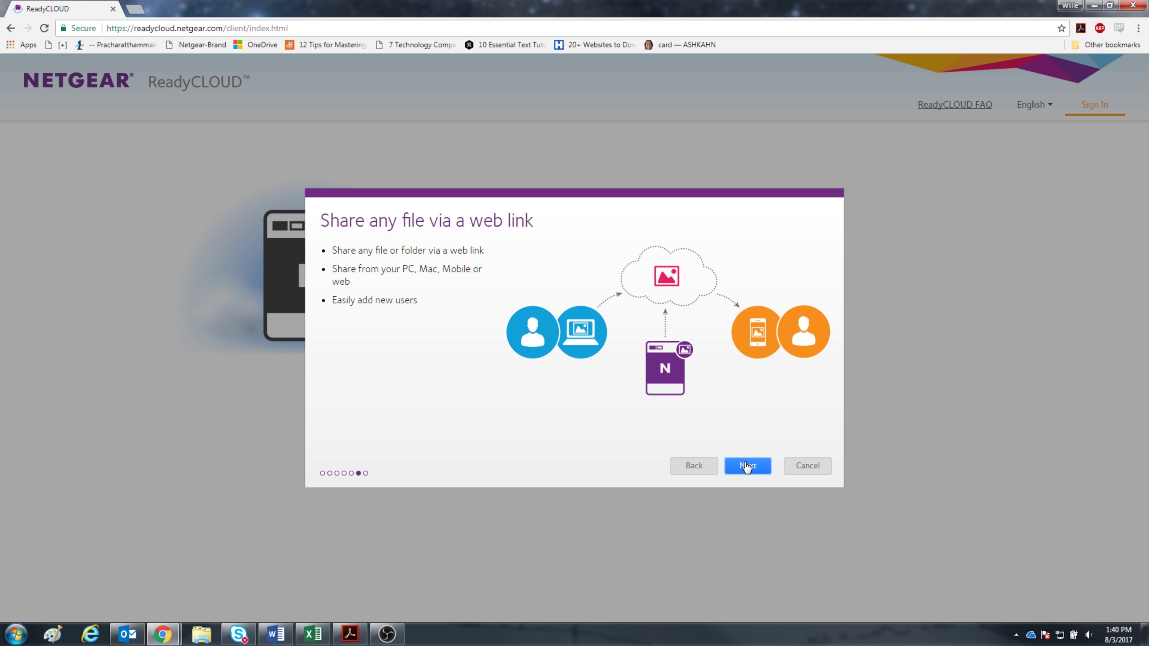
click(747, 468)
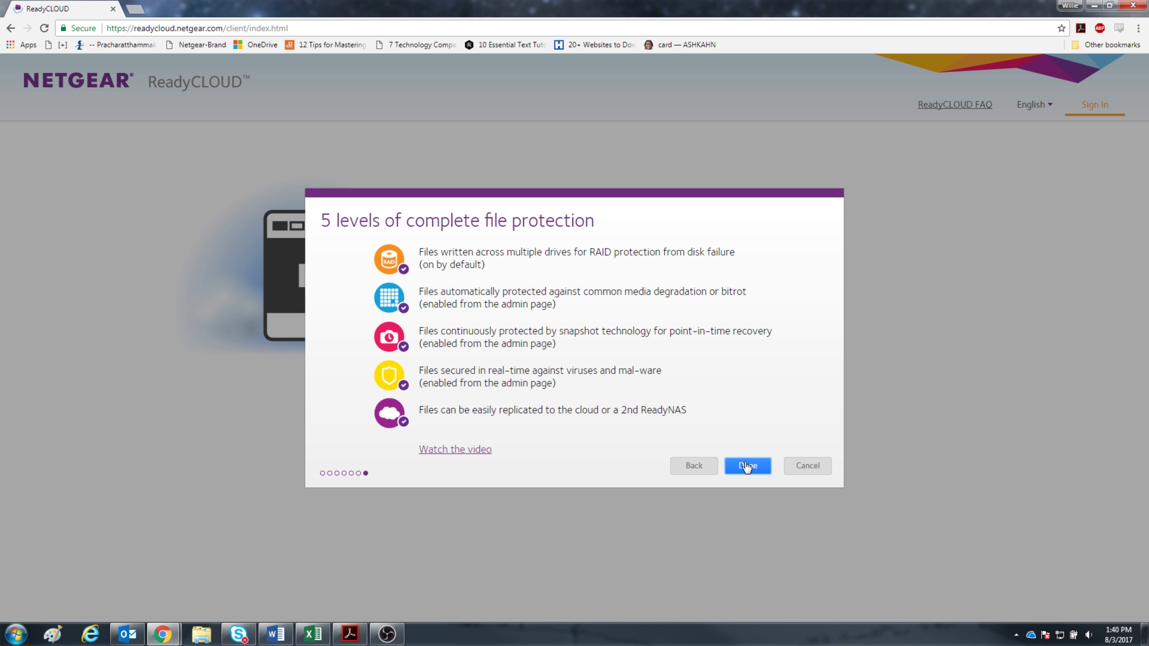
click(747, 466)
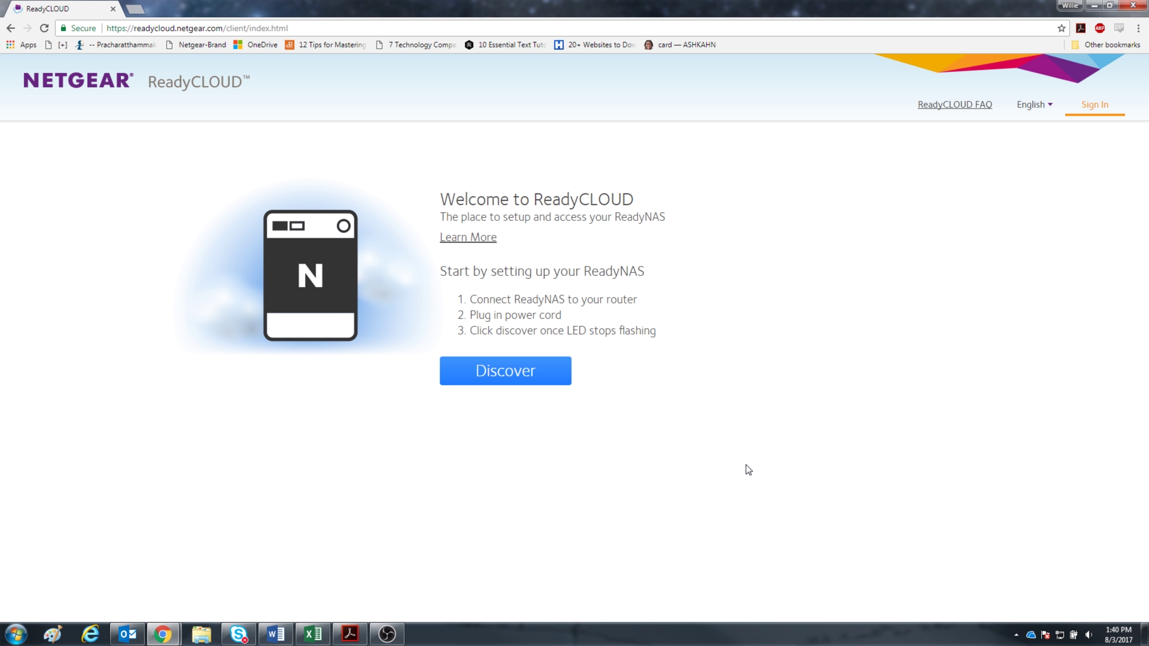
Discover ReadyNAS units on the network and start ReadyCLOUD setup of nas-E7-18-3C.
click(523, 380)
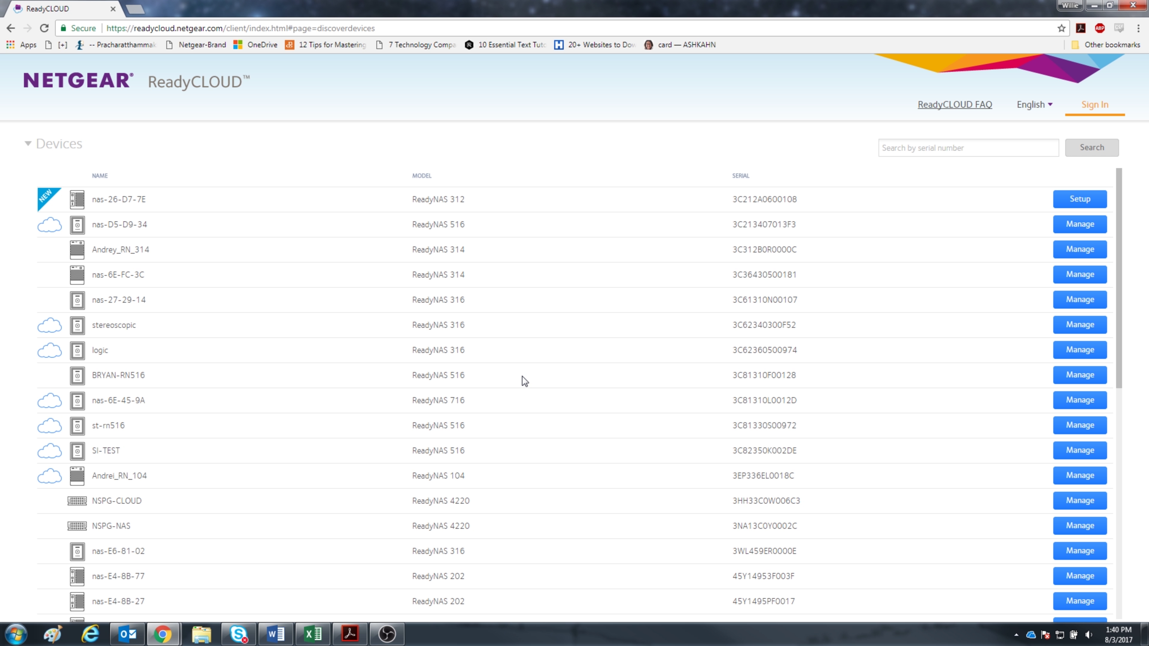
scroll(522, 376, down, 9)
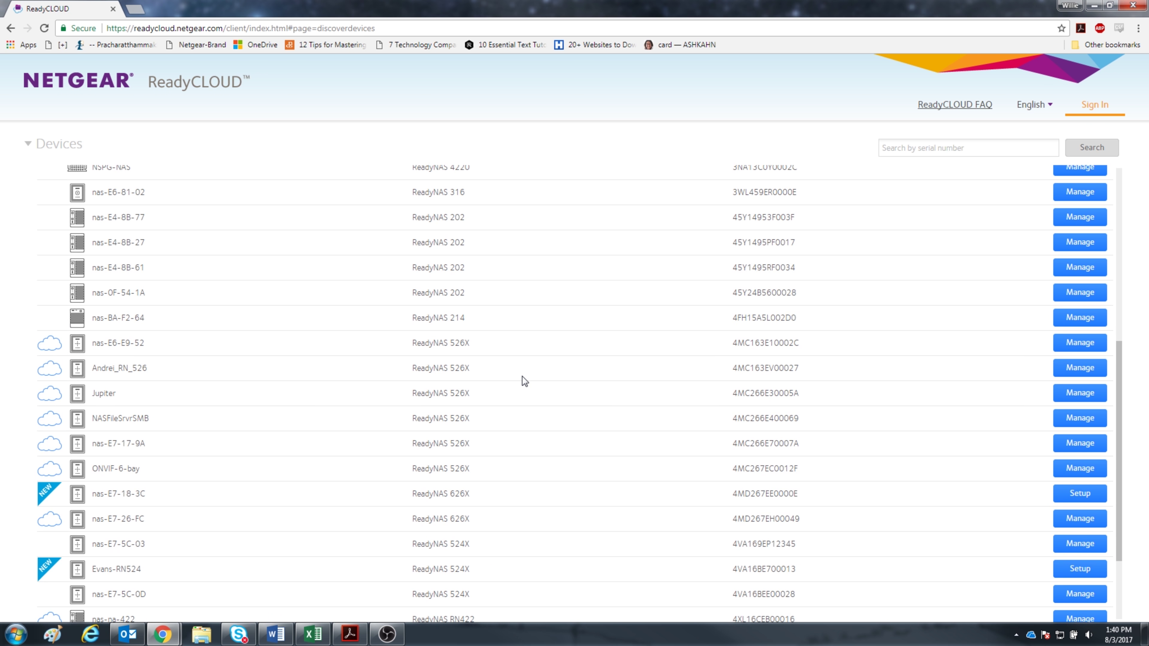
scroll(522, 377, down, 2)
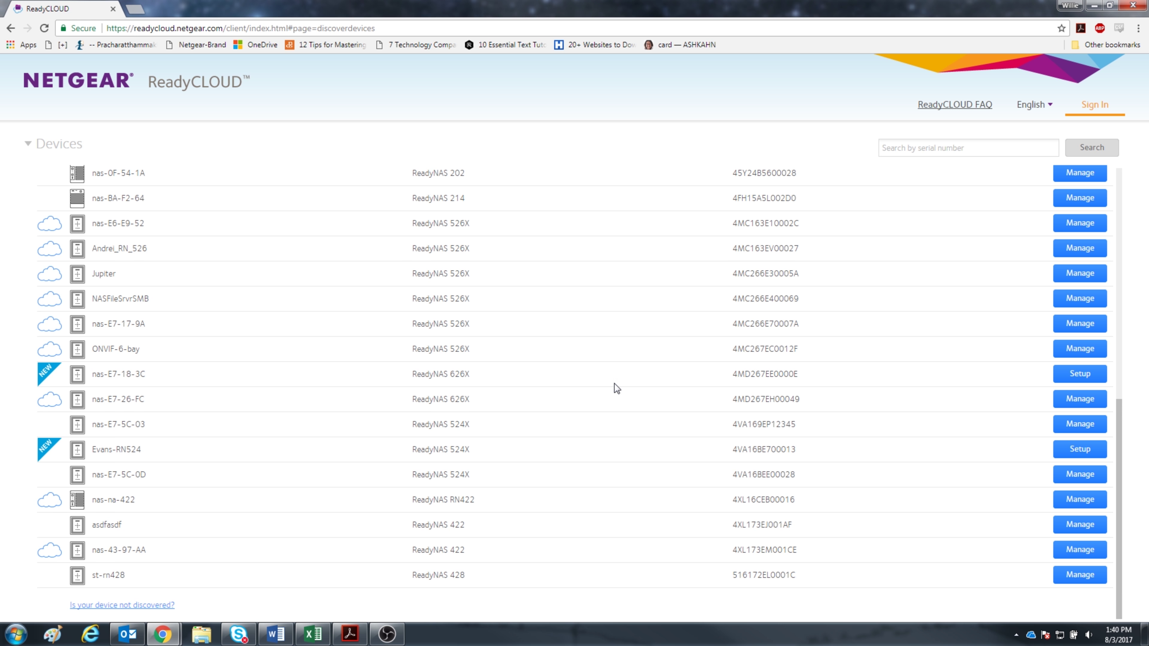
click(1081, 368)
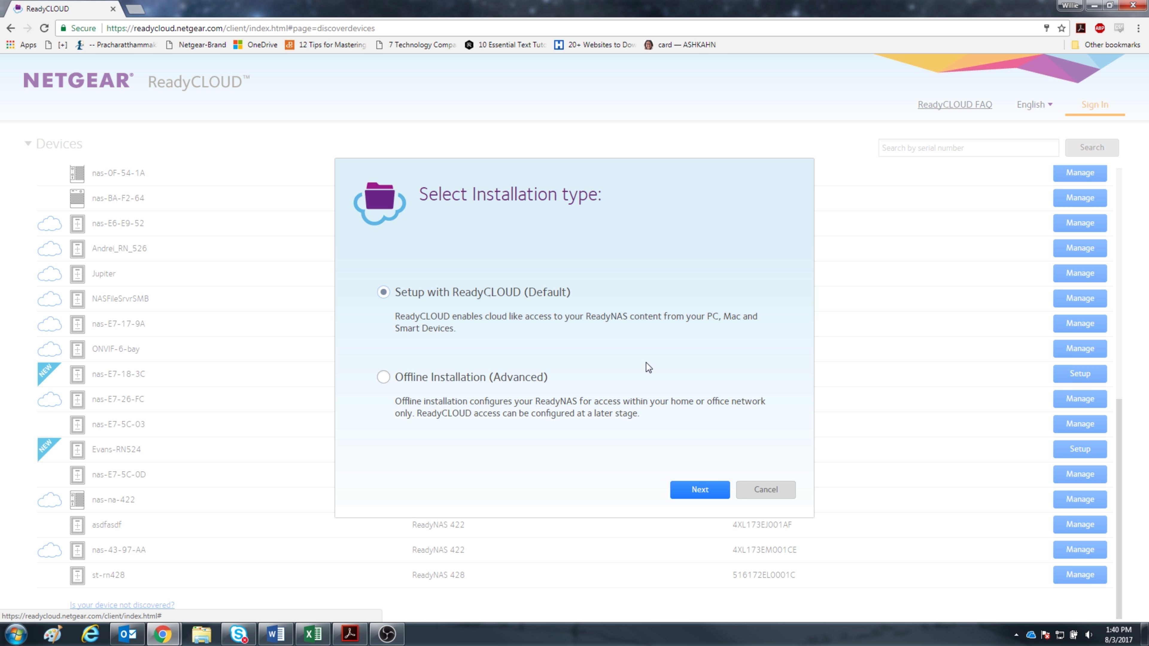
click(679, 490)
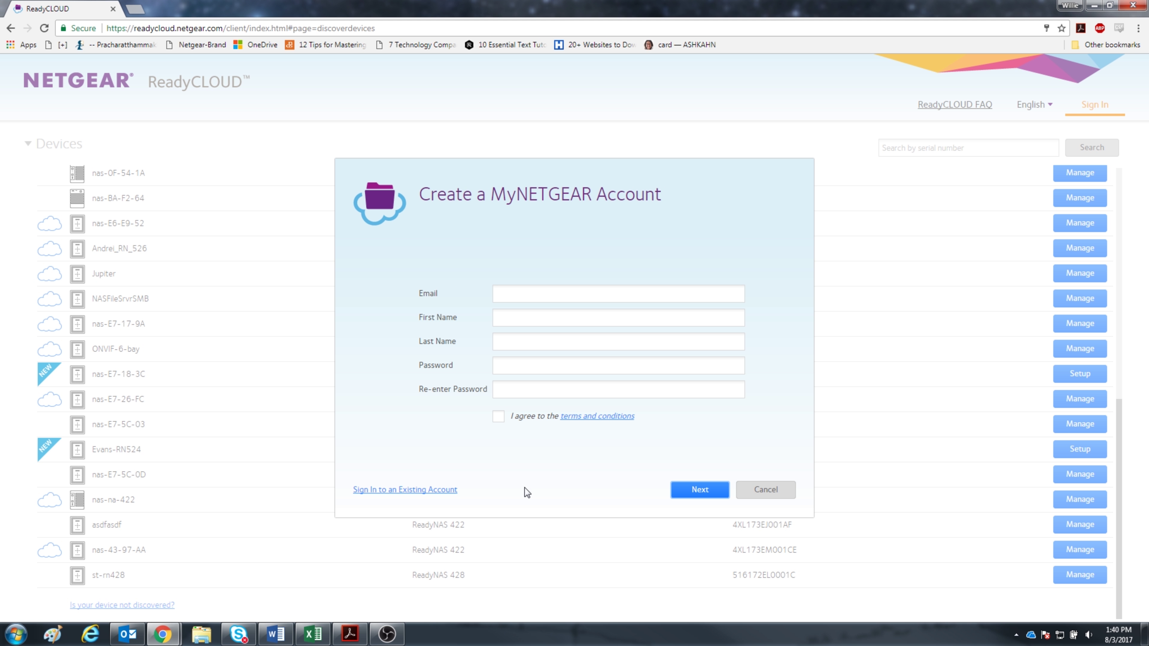
Sign in with an existing MyNETGEAR account using its e-mail address and password.
click(443, 490)
click(513, 351)
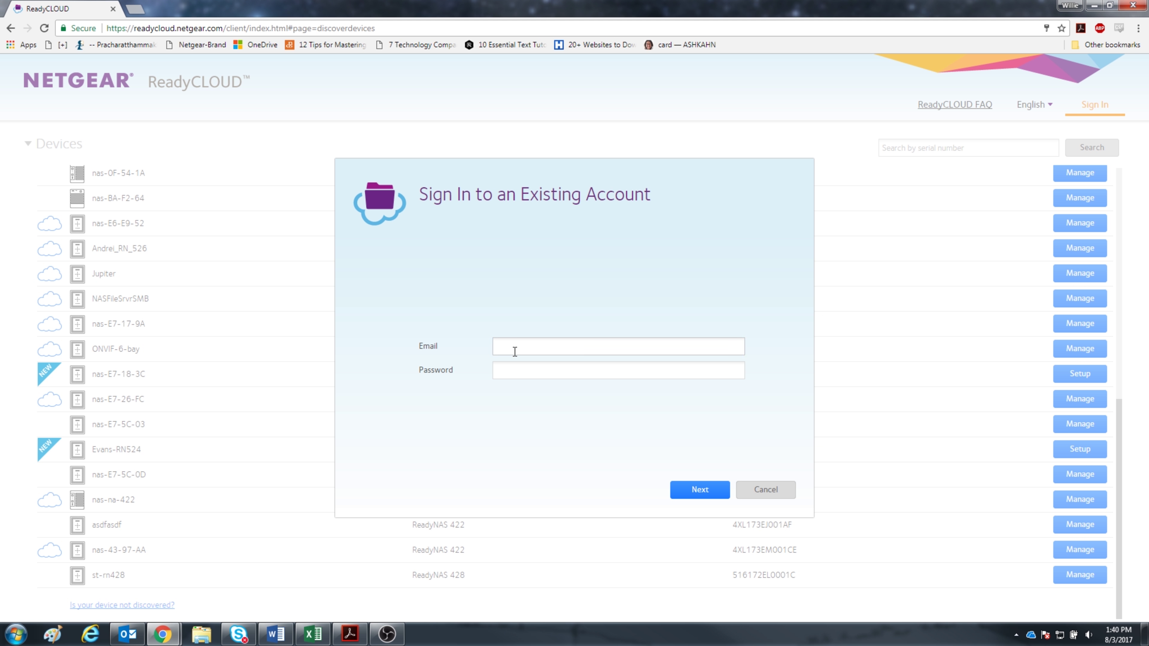
key(Tab)
text(**************)
key(Return)
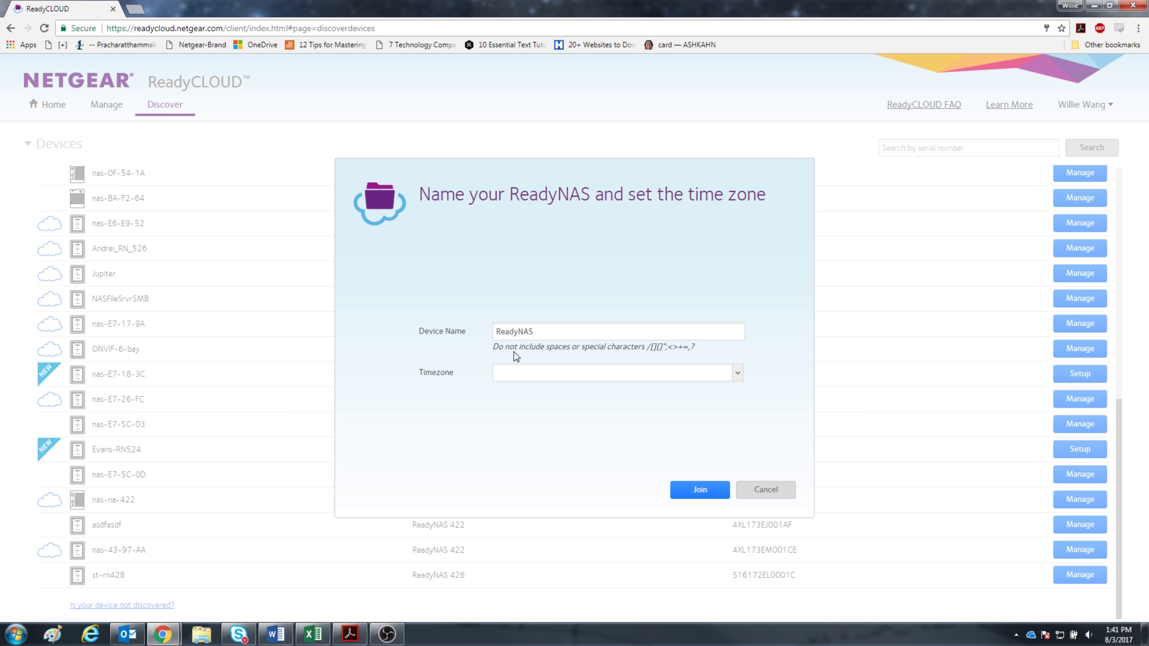
Set the time zone to GMT -08:00 Pacific Time, join the NAS, and finish setup.
click(523, 372)
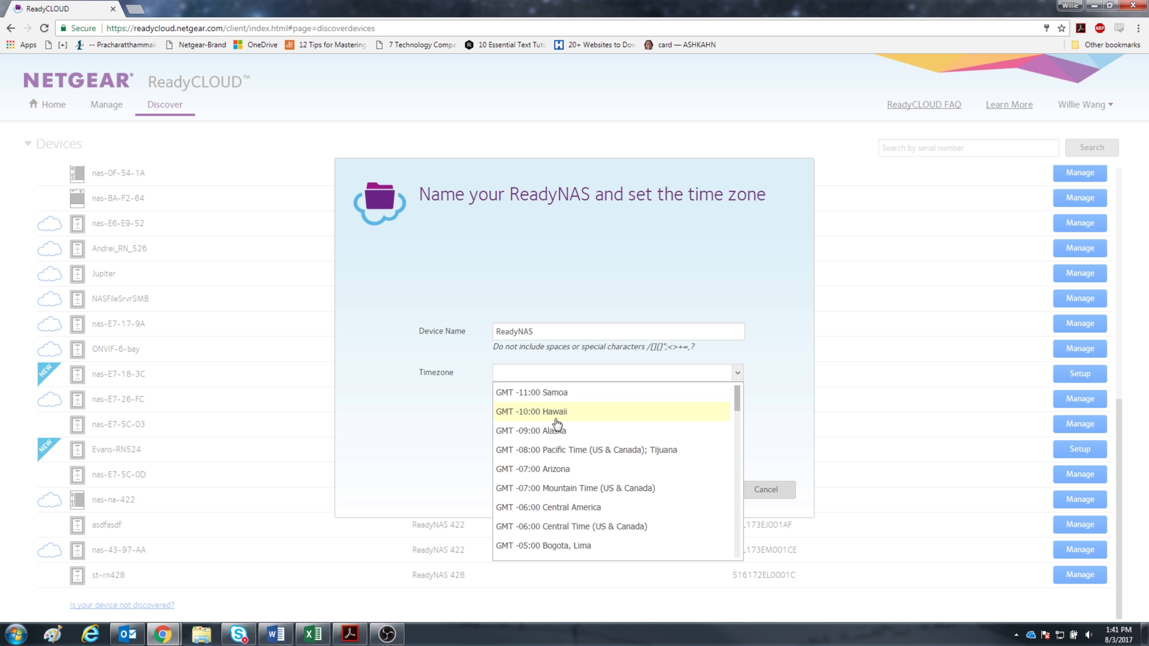
click(567, 450)
click(681, 490)
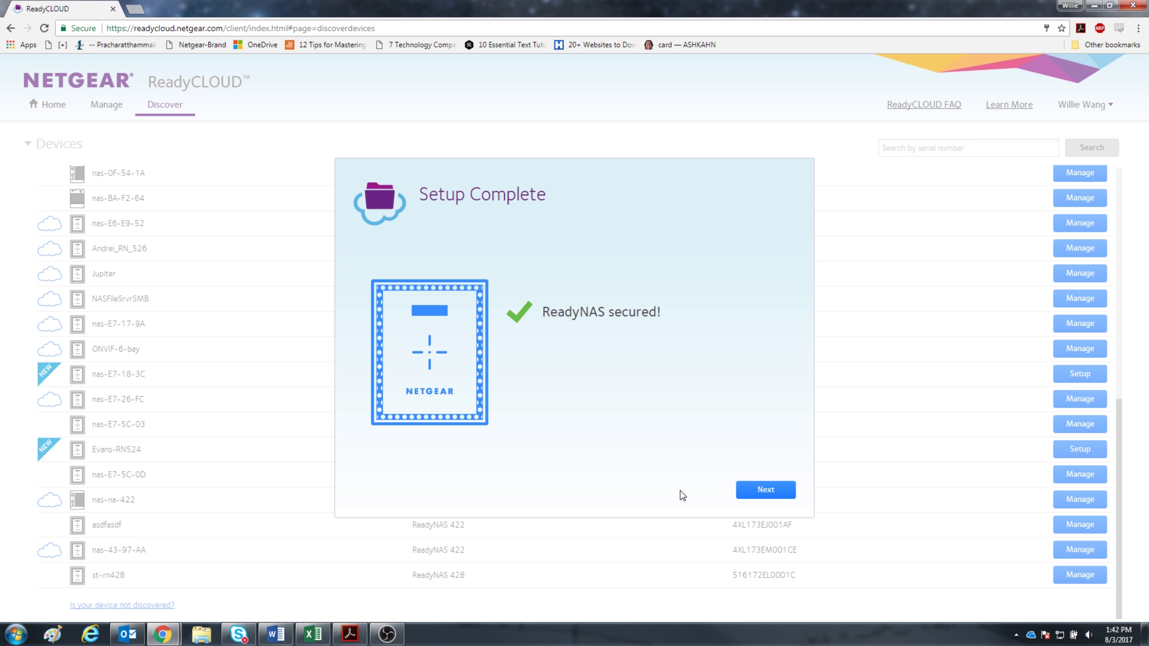
click(747, 497)
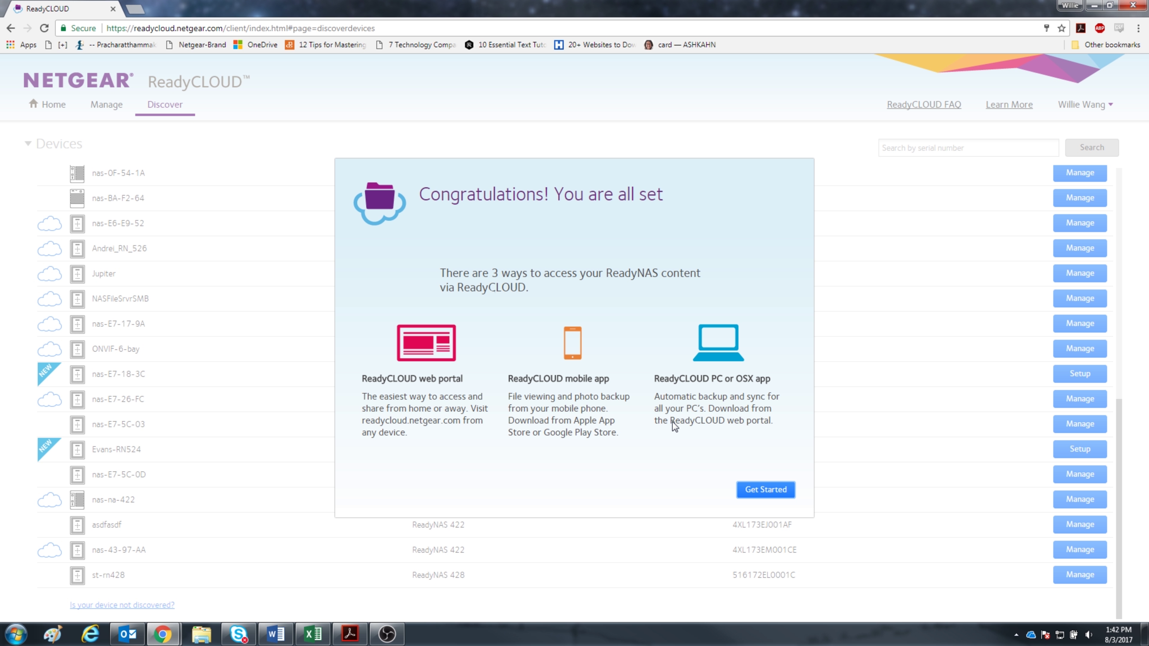
click(751, 495)
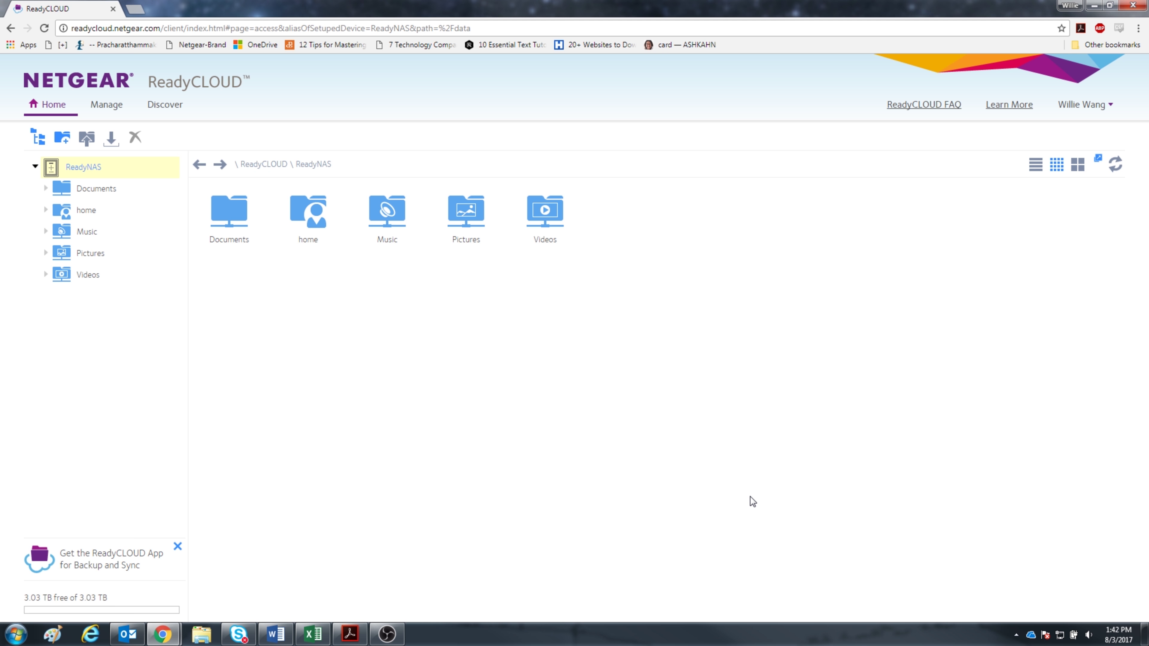
Open the Videos share and drag the Business Break folder from Windows Explorer into it.
double_click(545, 211)
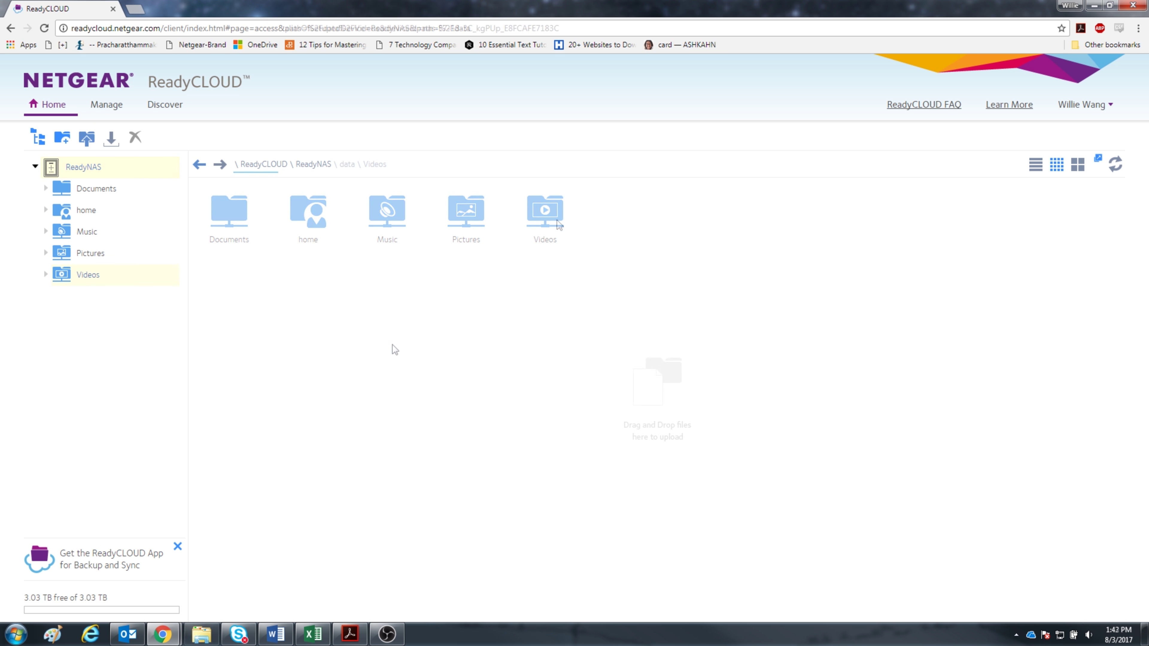
key(alt+Tab)
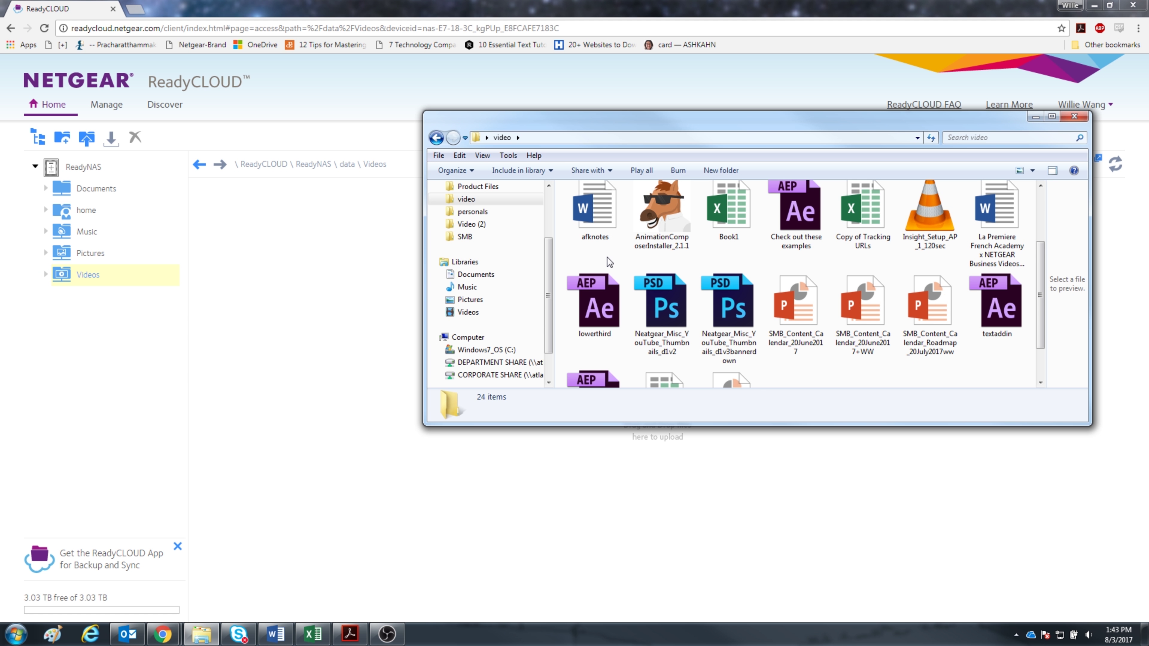
scroll(601, 226, up, 2)
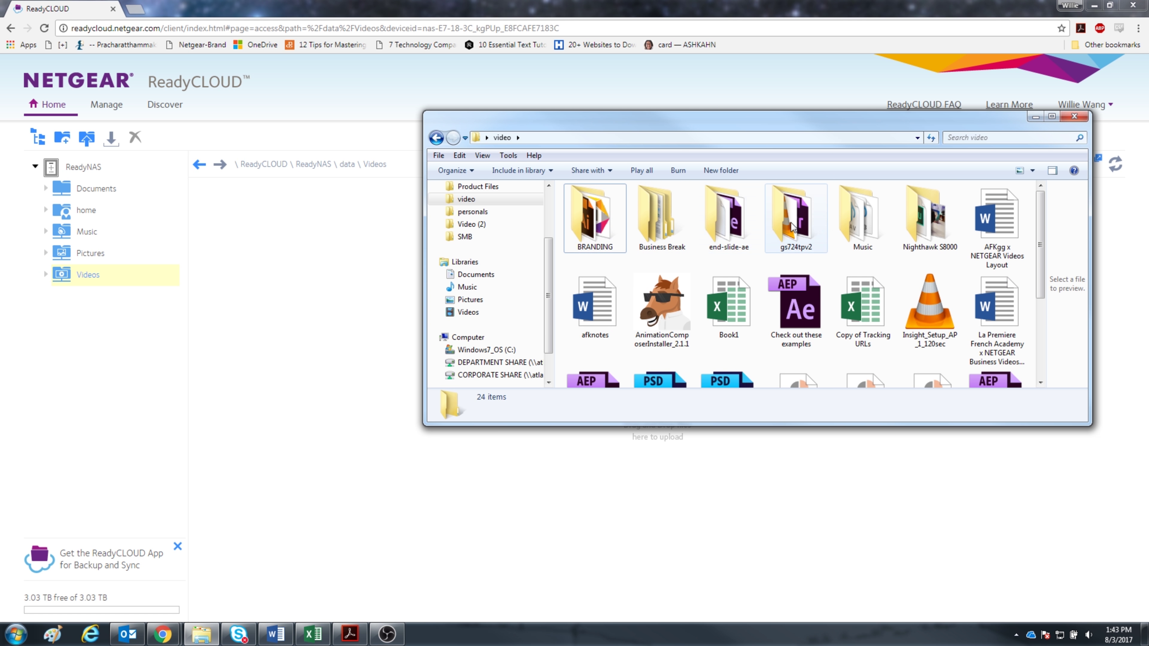
drag(662, 218, 343, 284)
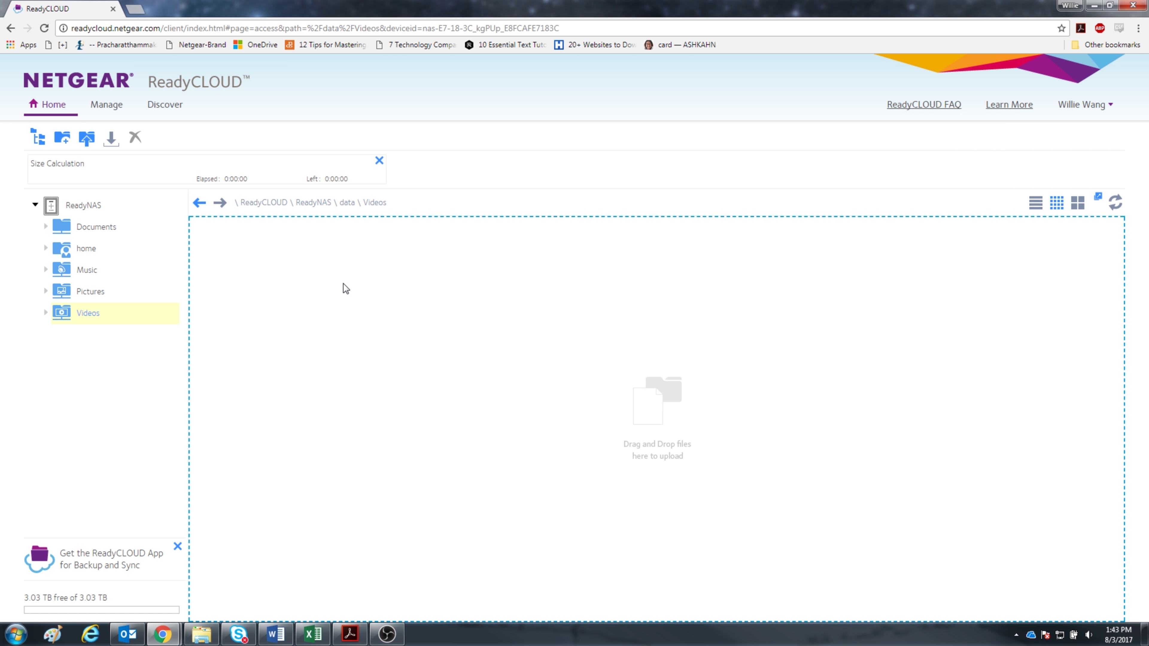